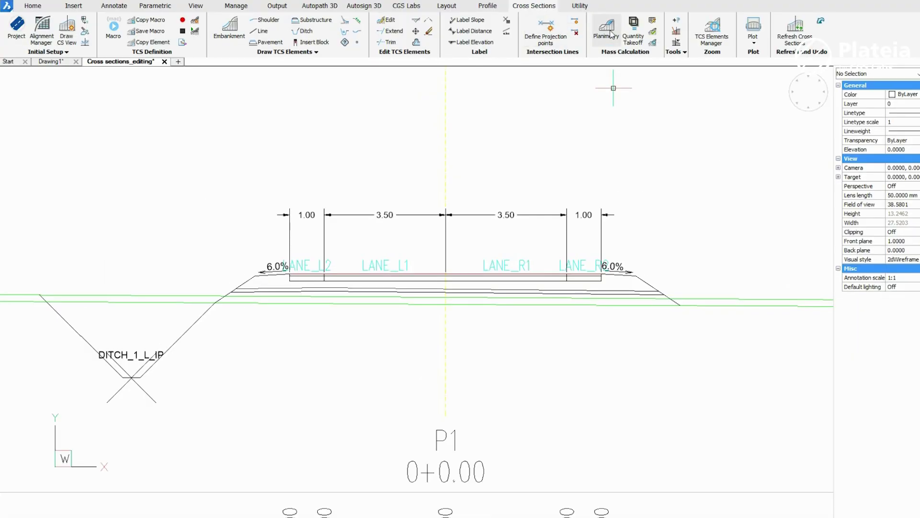
Step: Define a Surface_course area for P1–P94, by inner point, using only TCS elements
{"action": "left_click", "coordinate": [612, 32]}
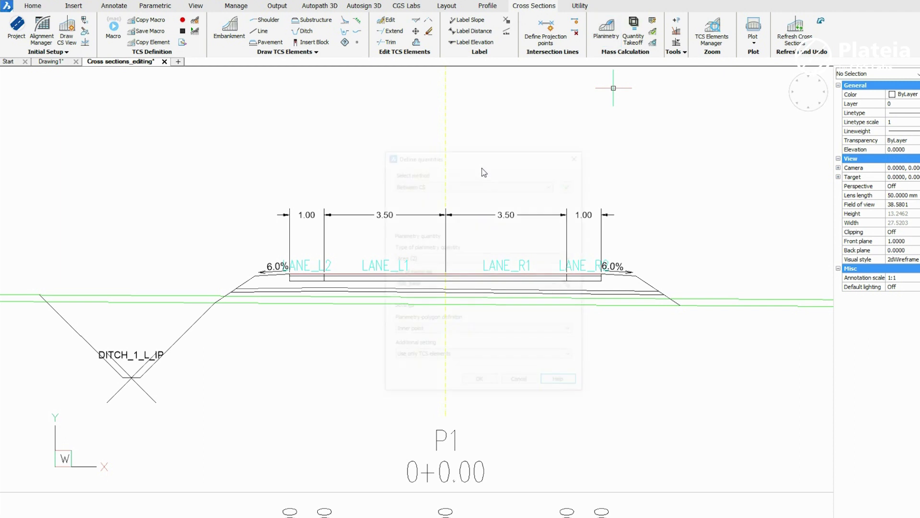
{"action": "left_click", "coordinate": [571, 185]}
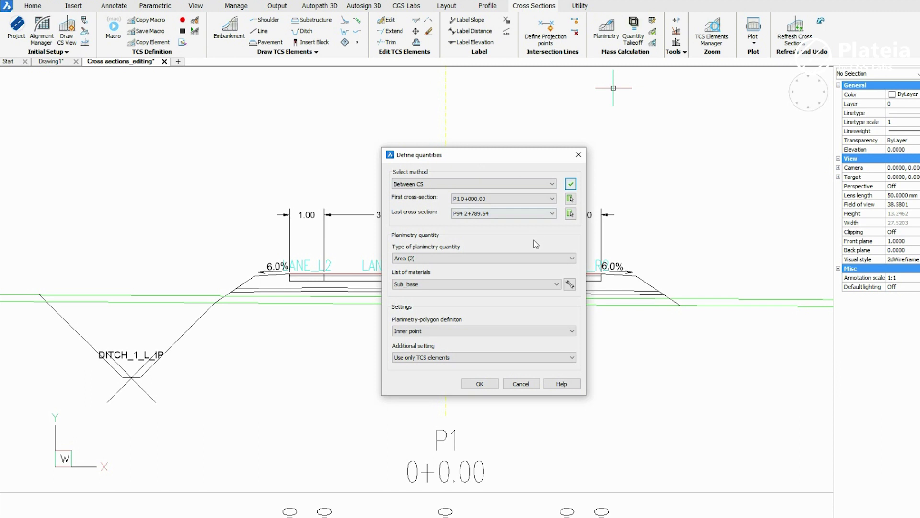
{"action": "left_click", "coordinate": [500, 285]}
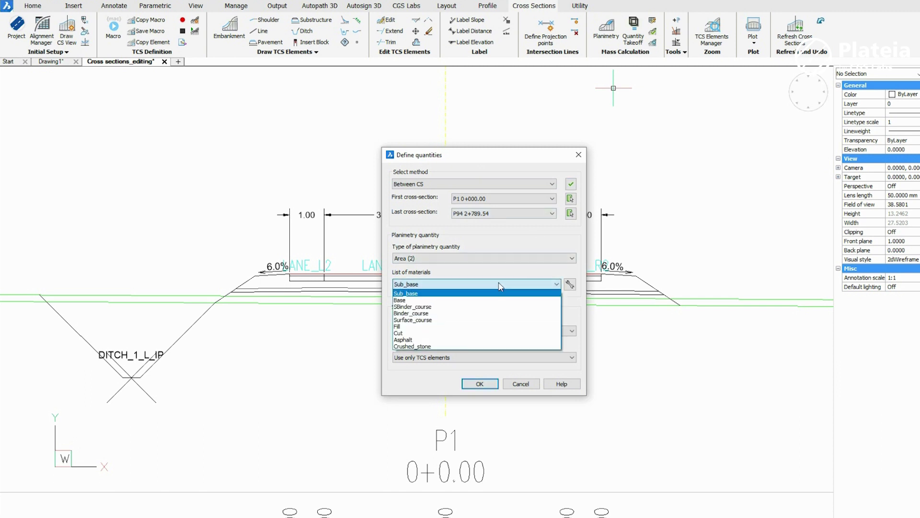
{"action": "left_click", "coordinate": [468, 320]}
{"action": "left_click", "coordinate": [463, 330]}
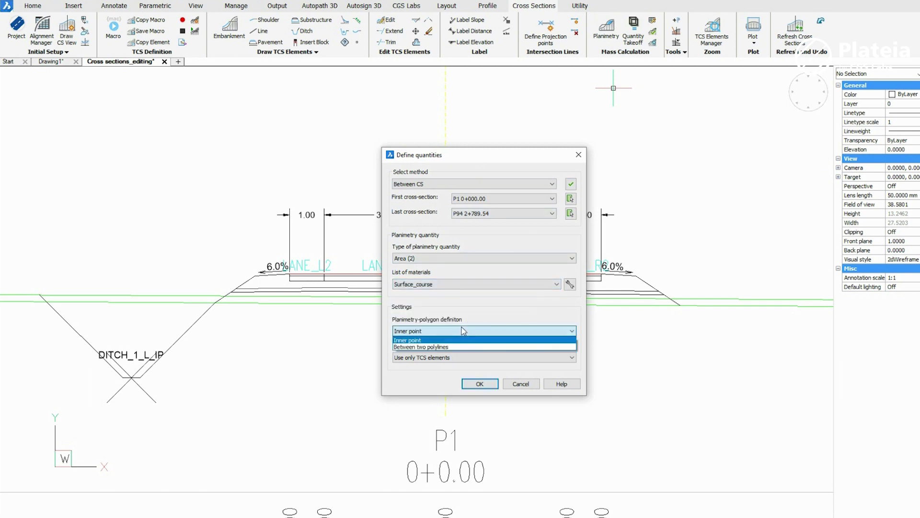
{"action": "left_click", "coordinate": [461, 340]}
{"action": "left_click", "coordinate": [464, 356]}
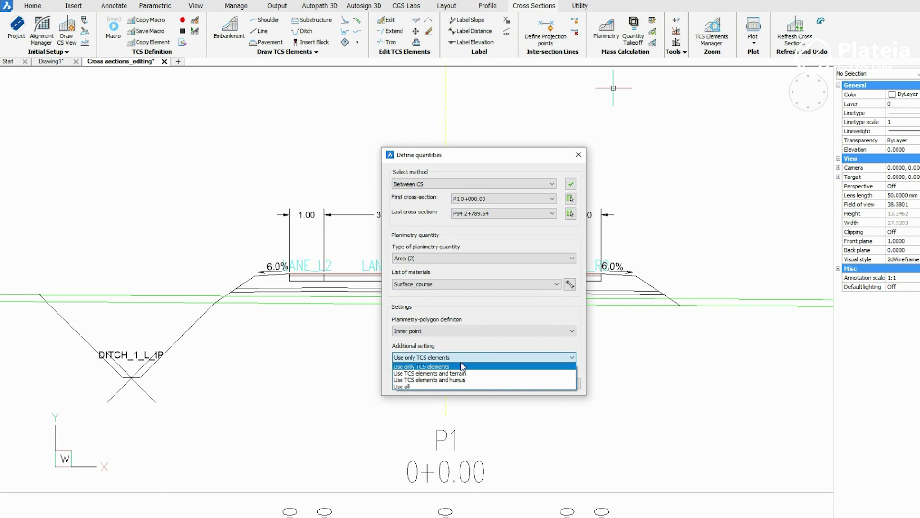
{"action": "left_click", "coordinate": [463, 367]}
{"action": "left_click", "coordinate": [479, 386]}
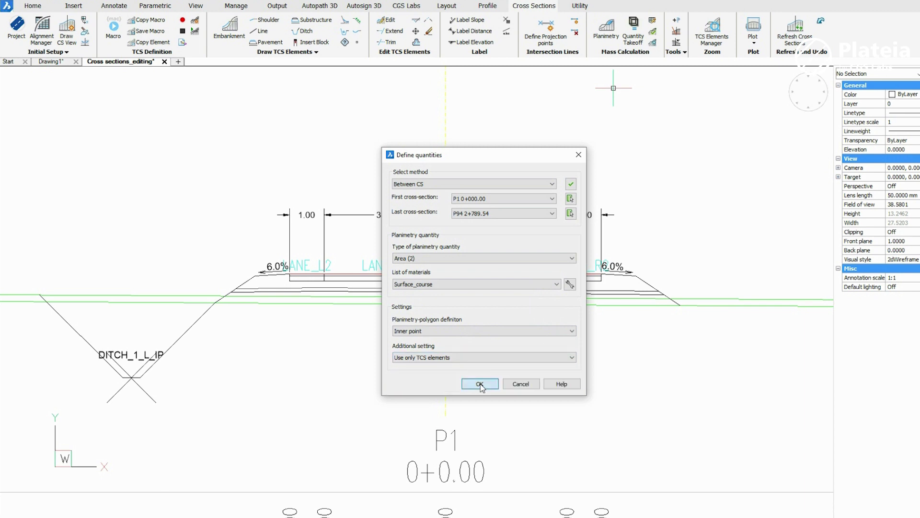
{"action": "scroll", "coordinate": [420, 305], "scroll_direction": "up", "scroll_amount": 3}
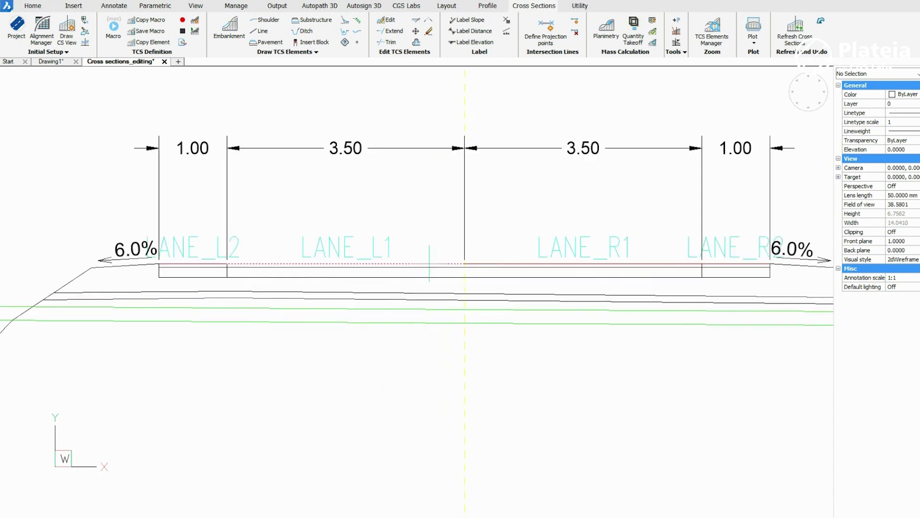
Step: Rerun Planimetry with Area (2) to fill the LANE_L1, LANE_R1 and LANE_L2 surface course
{"action": "scroll", "coordinate": [428, 270], "scroll_direction": "up", "scroll_amount": 4}
{"action": "scroll", "coordinate": [429, 274], "scroll_direction": "up", "scroll_amount": 2}
{"action": "scroll", "coordinate": [430, 274], "scroll_direction": "down", "scroll_amount": 3}
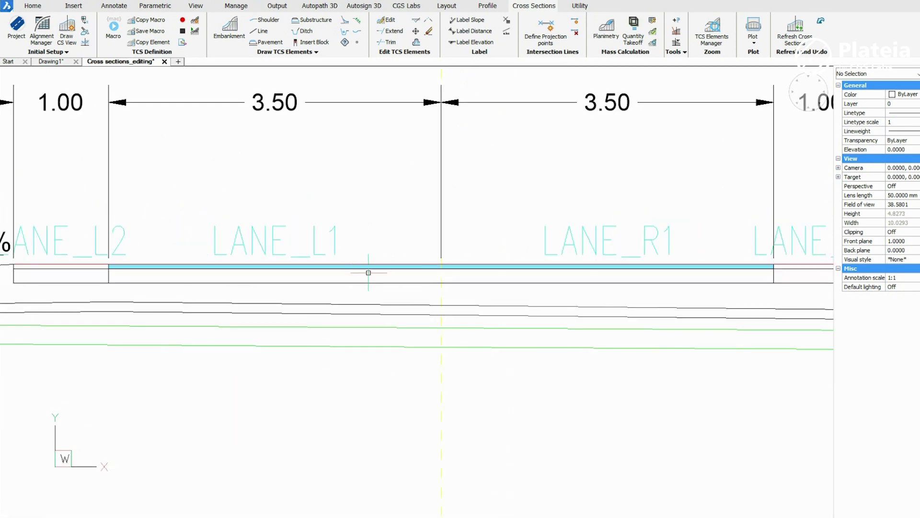
{"action": "left_click", "coordinate": [607, 29]}
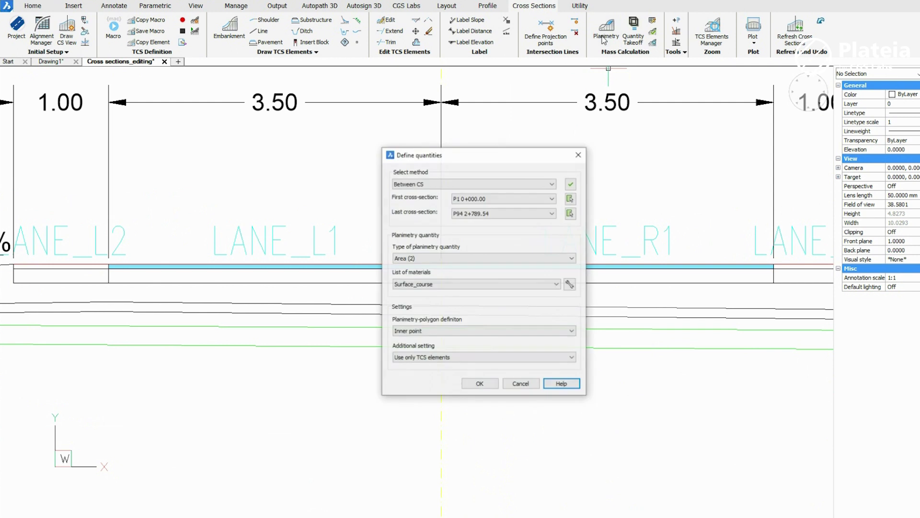
{"action": "left_click", "coordinate": [479, 257]}
{"action": "left_click", "coordinate": [471, 267]}
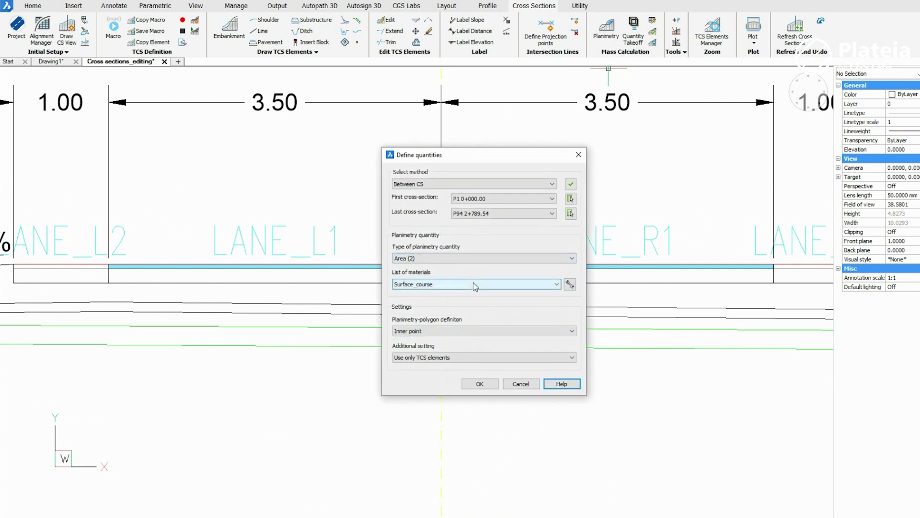
{"action": "left_click", "coordinate": [479, 384]}
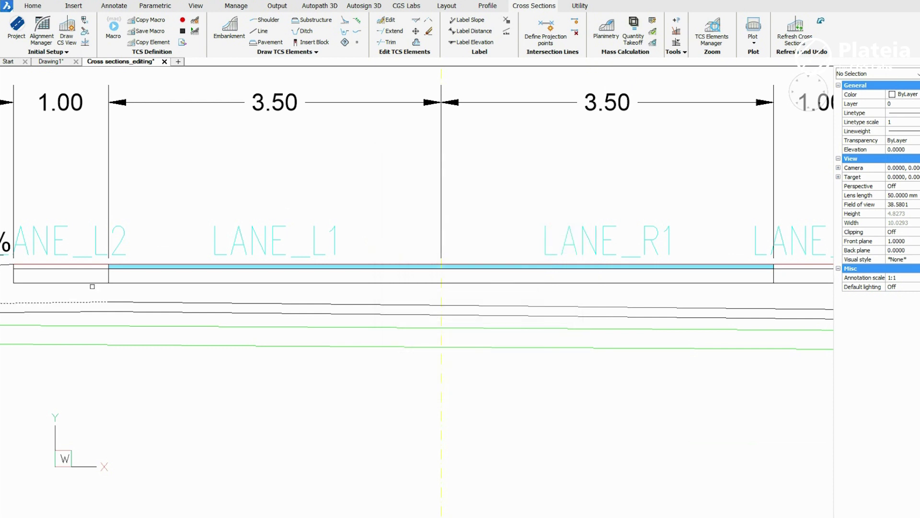
{"action": "scroll", "coordinate": [51, 265], "scroll_direction": "up", "scroll_amount": 5}
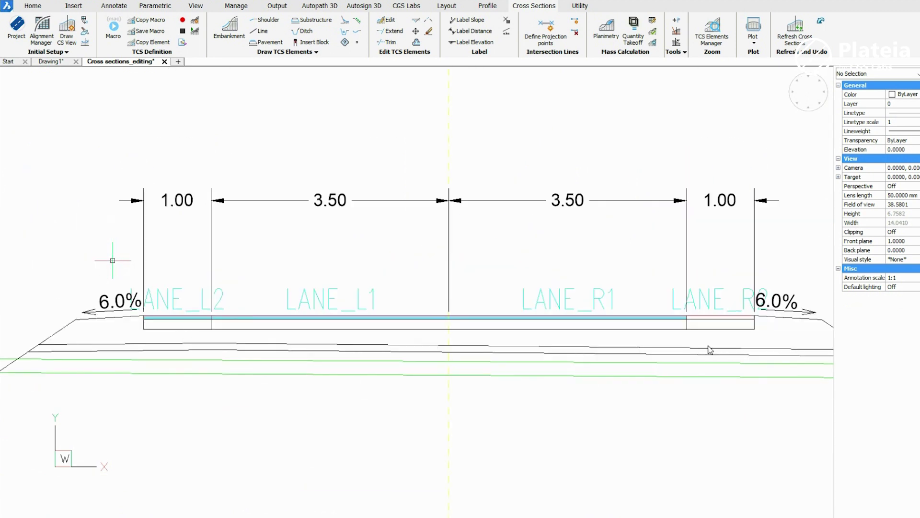
Step: Fill the LANE_R2 surface course between two polylines, under the reference polyline
{"action": "left_click", "coordinate": [602, 36]}
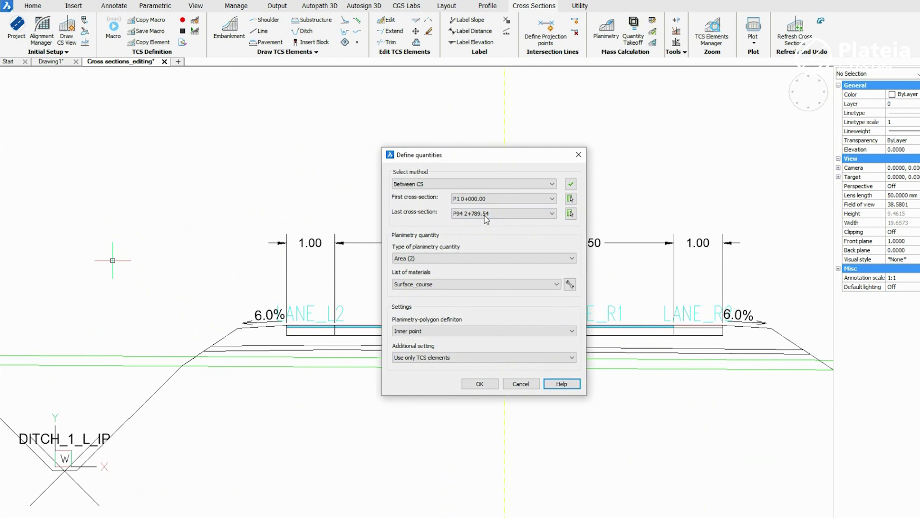
{"action": "left_click", "coordinate": [435, 332]}
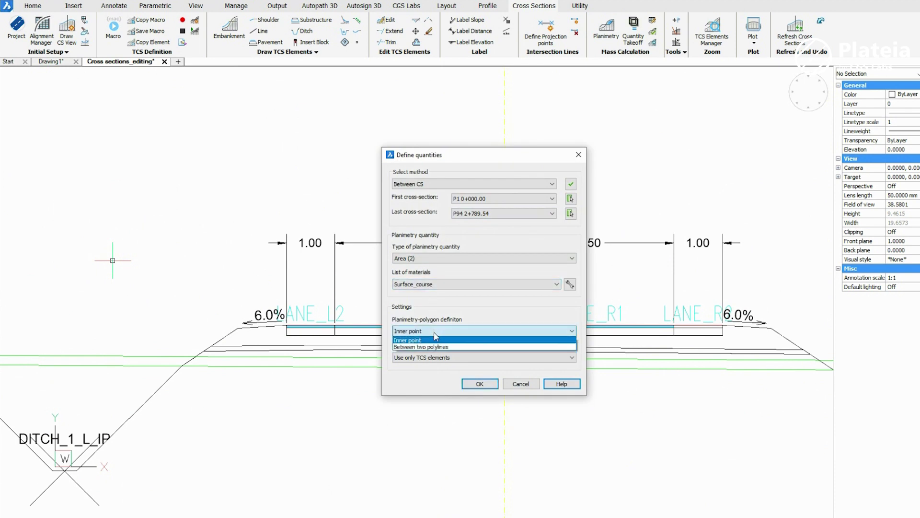
{"action": "left_click", "coordinate": [431, 346]}
{"action": "left_click", "coordinate": [449, 358]}
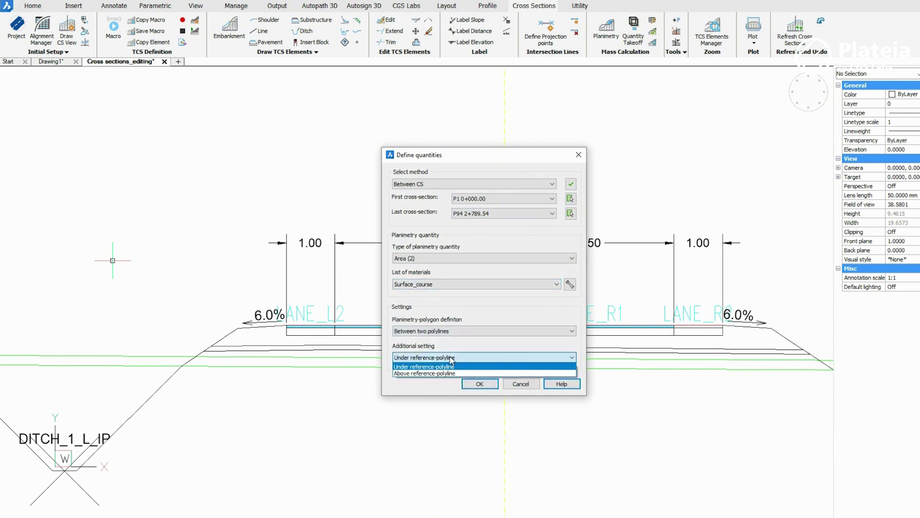
{"action": "left_click", "coordinate": [451, 359]}
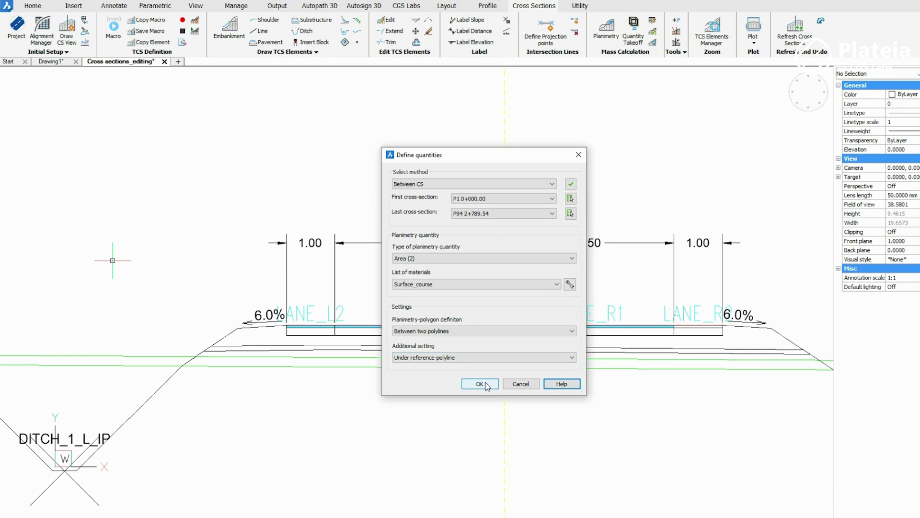
{"action": "left_click", "coordinate": [481, 383]}
{"action": "scroll", "coordinate": [676, 378], "scroll_direction": "up", "scroll_amount": 7}
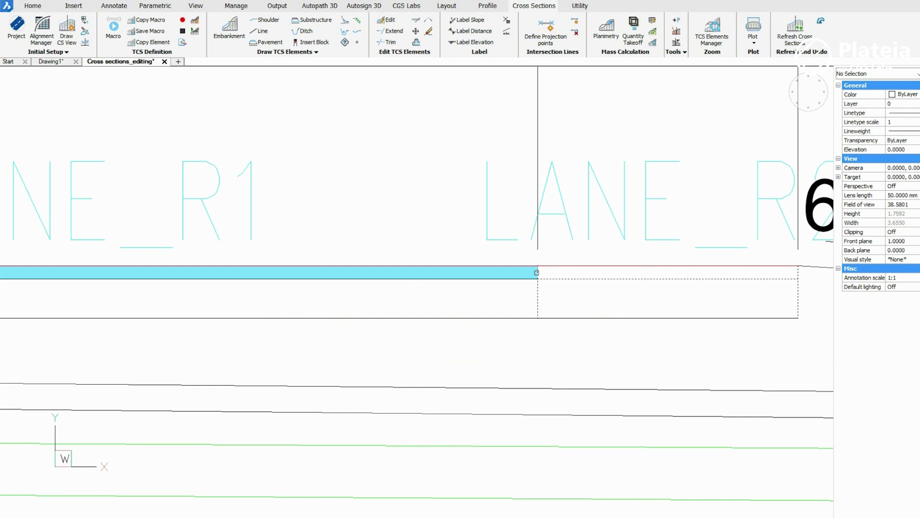
{"action": "scroll", "coordinate": [569, 303], "scroll_direction": "down", "scroll_amount": 8}
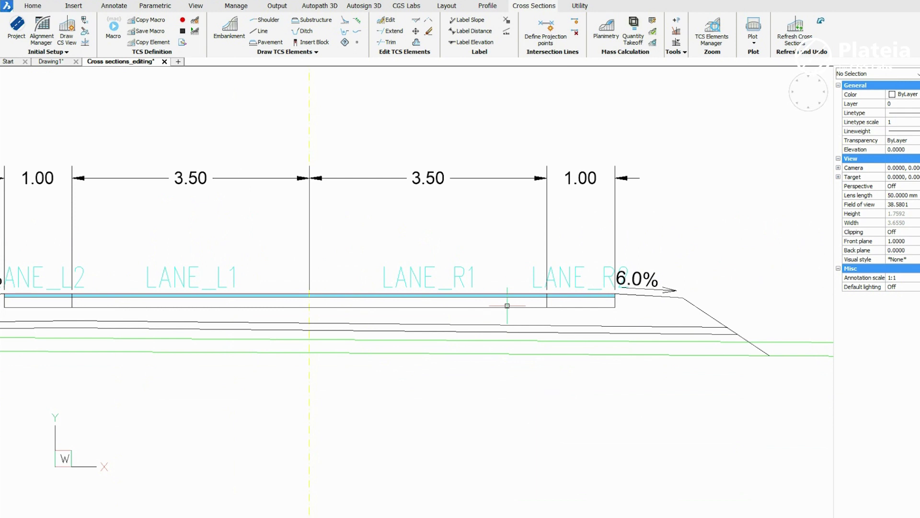
{"action": "middle_click_drag", "start_coordinate": [447, 353], "coordinate": [467, 323]}
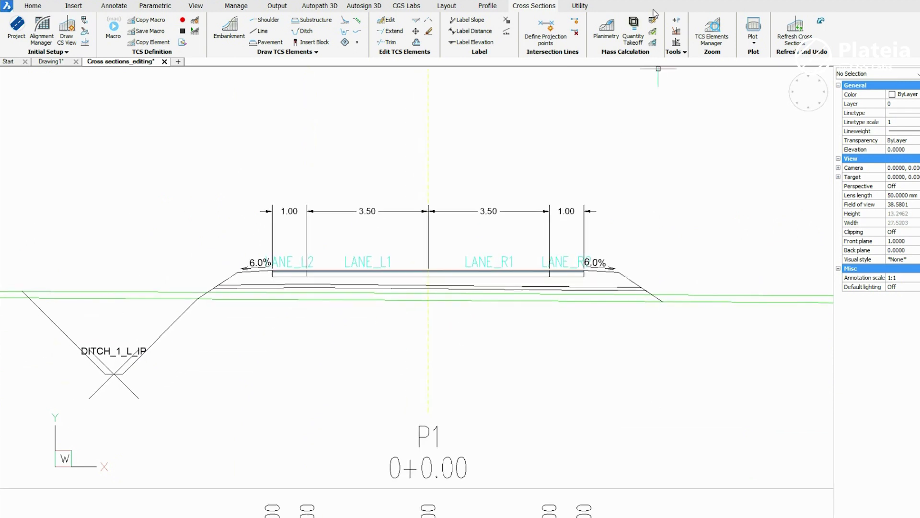
Step: Set up a Binder_course planimetry area defined by an inner point
{"action": "left_click", "coordinate": [610, 24]}
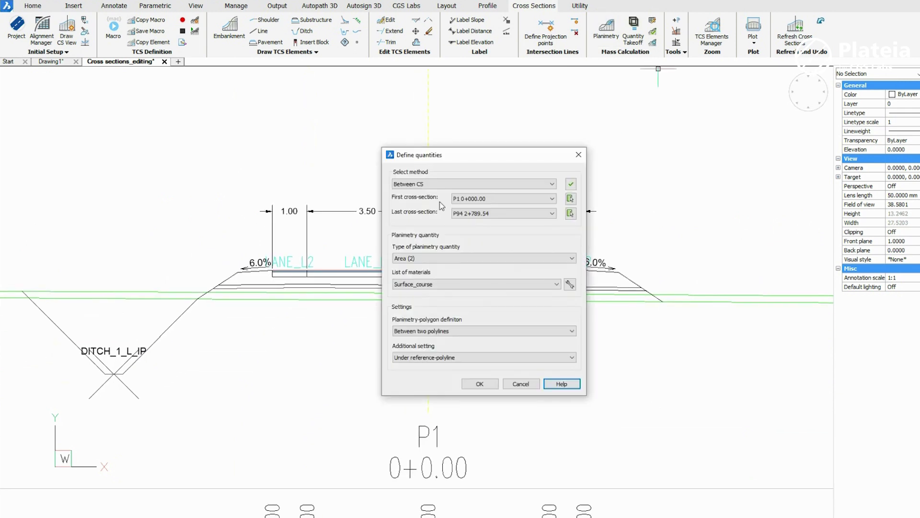
{"action": "left_click", "coordinate": [439, 283]}
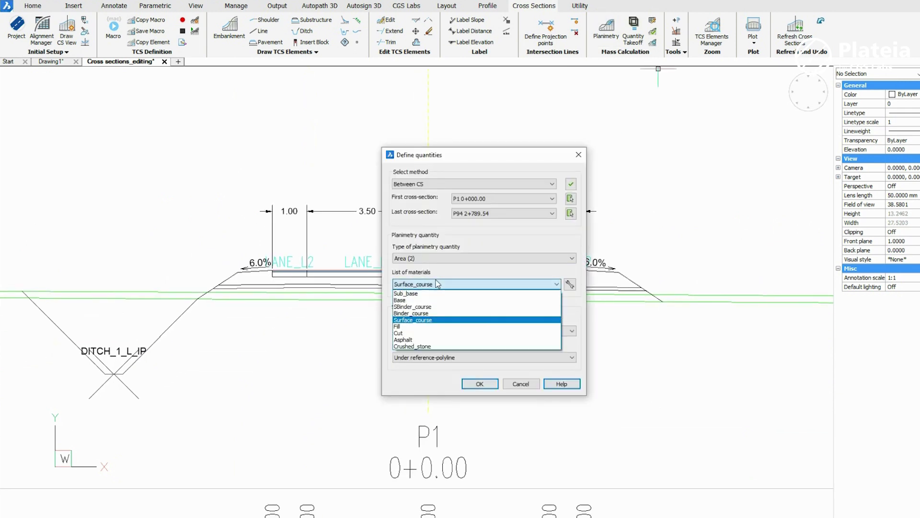
{"action": "left_click", "coordinate": [437, 316]}
{"action": "left_click", "coordinate": [434, 331]}
{"action": "left_click", "coordinate": [424, 344]}
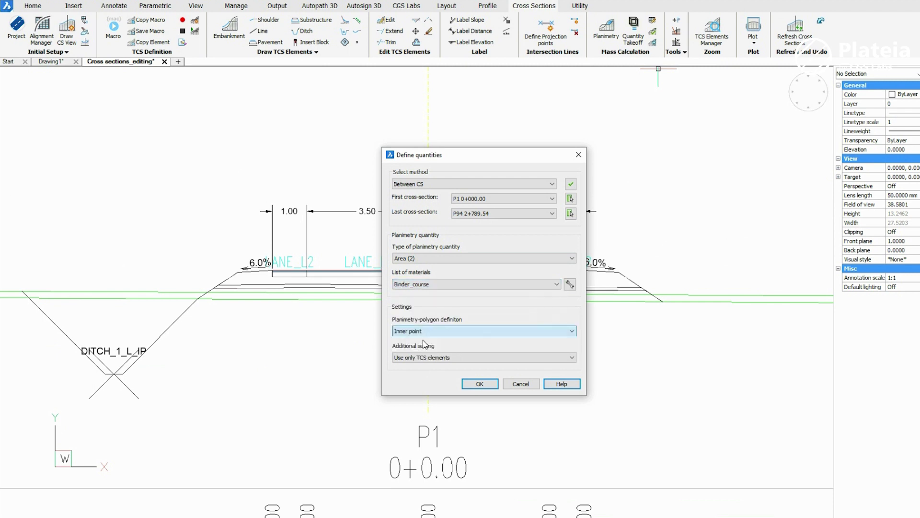
{"action": "left_click", "coordinate": [479, 383]}
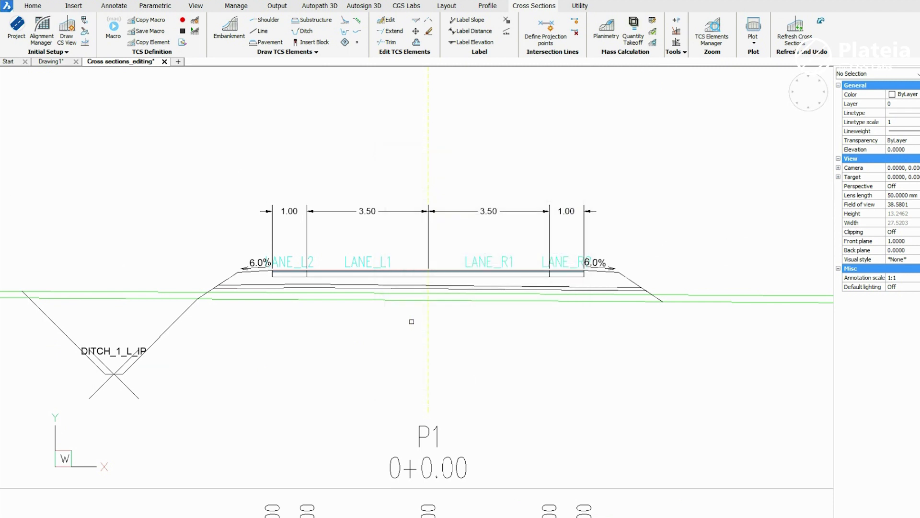
Step: Fill the binder course band under LANE_L1 and LANE_R1
{"action": "scroll", "coordinate": [404, 269], "scroll_direction": "up", "scroll_amount": 5}
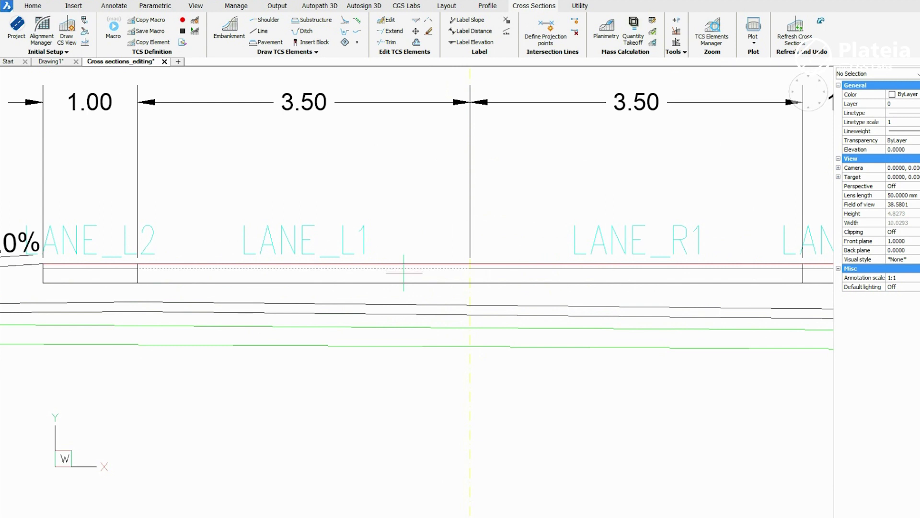
{"action": "scroll", "coordinate": [404, 270], "scroll_direction": "up", "scroll_amount": 3}
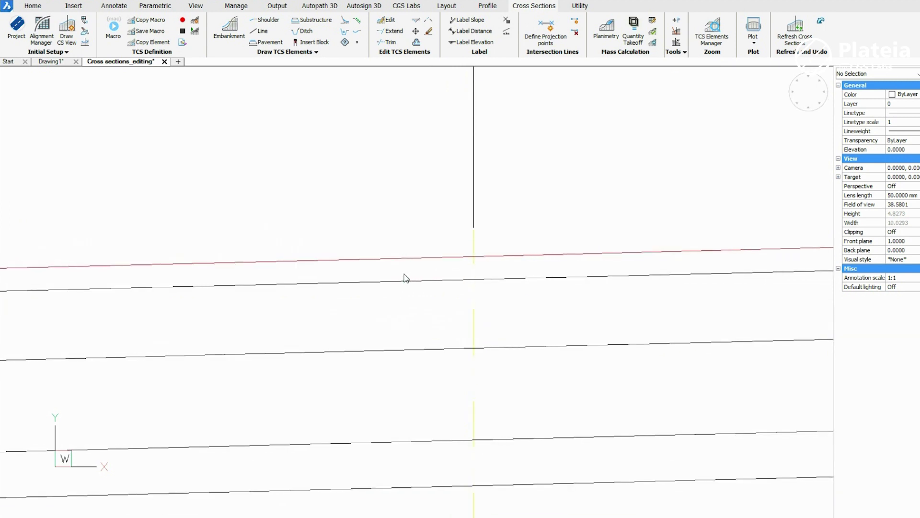
{"action": "left_click", "coordinate": [404, 273]}
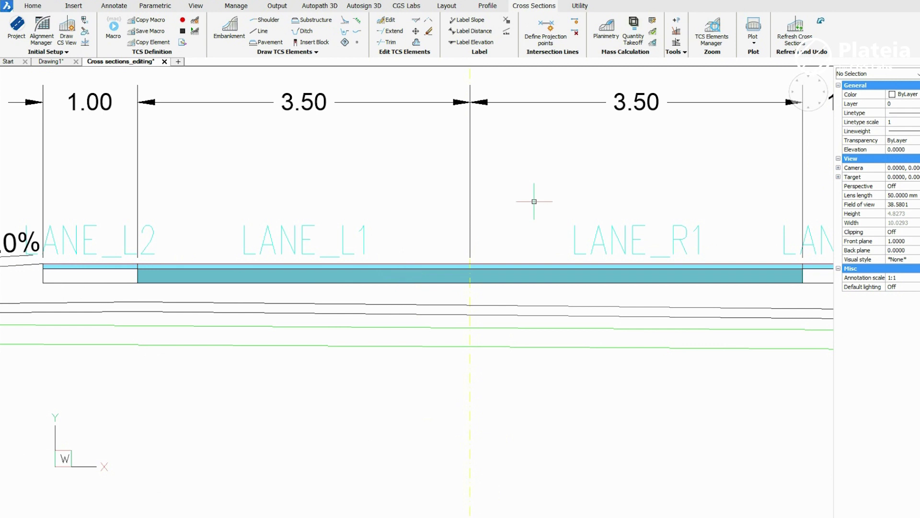
{"action": "left_click", "coordinate": [606, 27]}
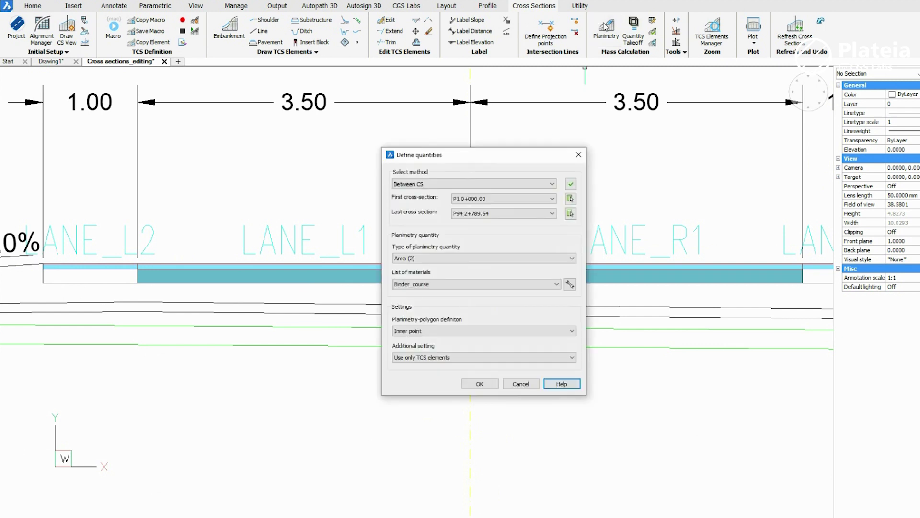
Step: Fill the LANE_L2 binder course band with the same Binder_course settings
{"action": "left_click", "coordinate": [478, 383]}
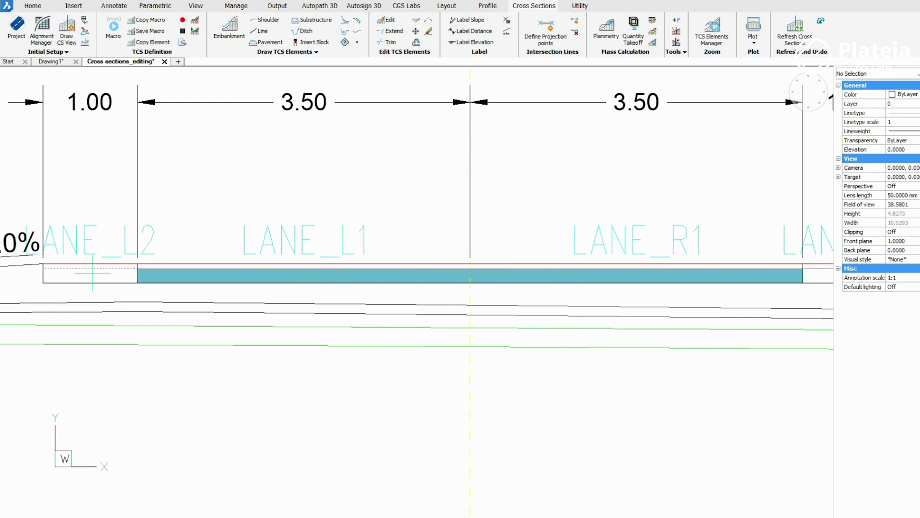
{"action": "scroll", "coordinate": [93, 272], "scroll_direction": "up", "scroll_amount": 5}
{"action": "scroll", "coordinate": [93, 278], "scroll_direction": "down", "scroll_amount": 5}
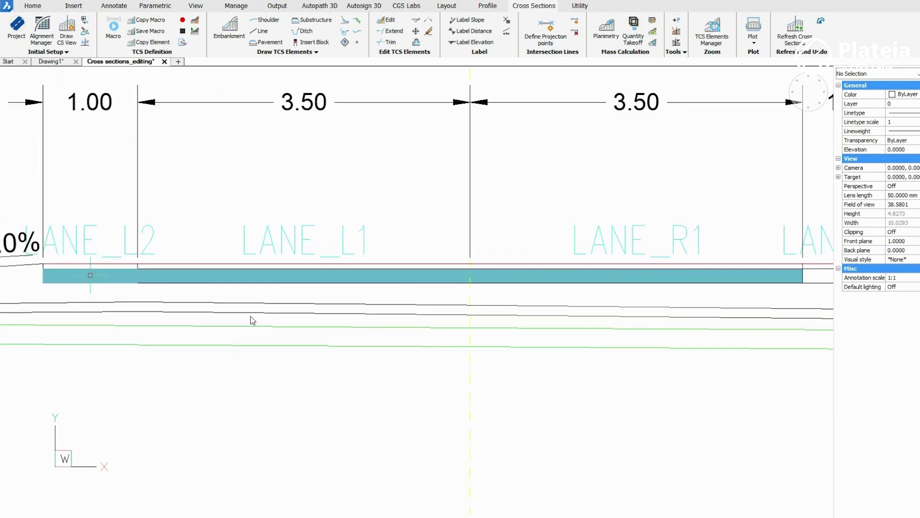
{"action": "left_click", "coordinate": [90, 275]}
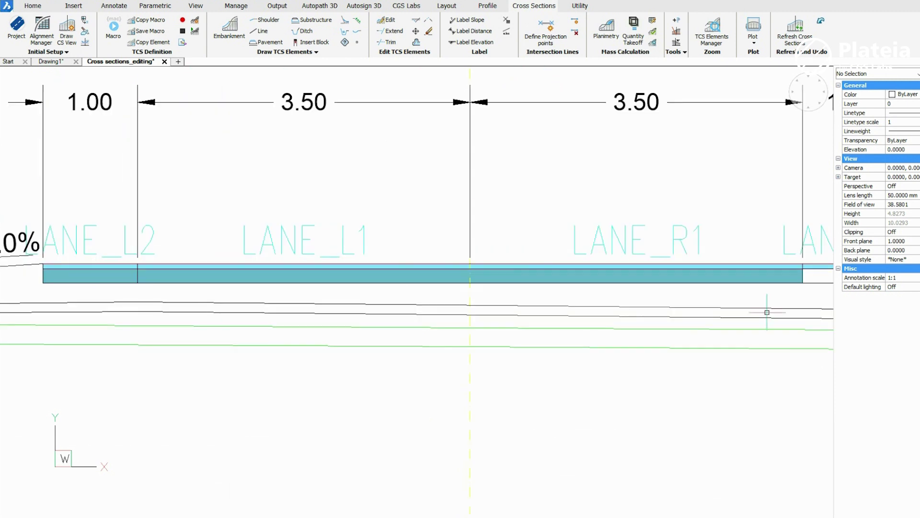
Step: Fill the LANE_R2 binder band and centre the whole cross-section in view
{"action": "left_click", "coordinate": [607, 29]}
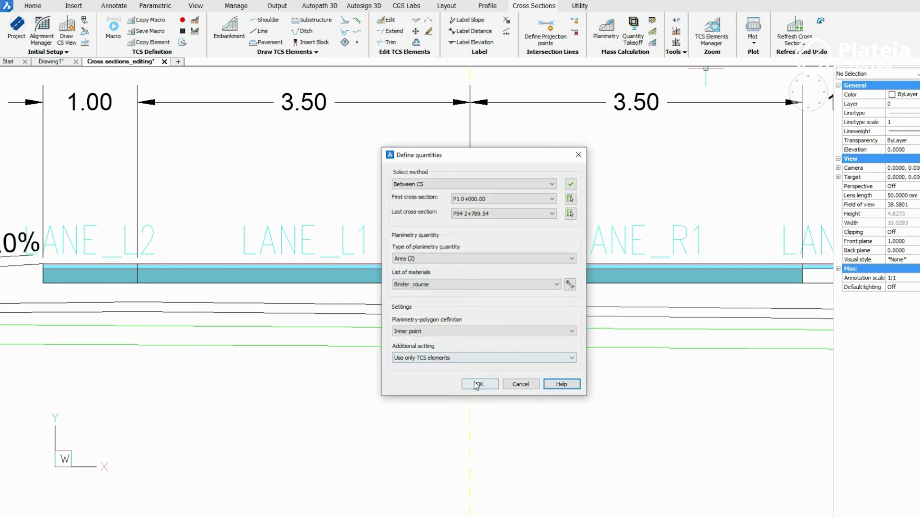
{"action": "left_click", "coordinate": [478, 384]}
{"action": "scroll", "coordinate": [530, 375], "scroll_direction": "down", "scroll_amount": 3}
{"action": "scroll", "coordinate": [738, 309], "scroll_direction": "up", "scroll_amount": 5}
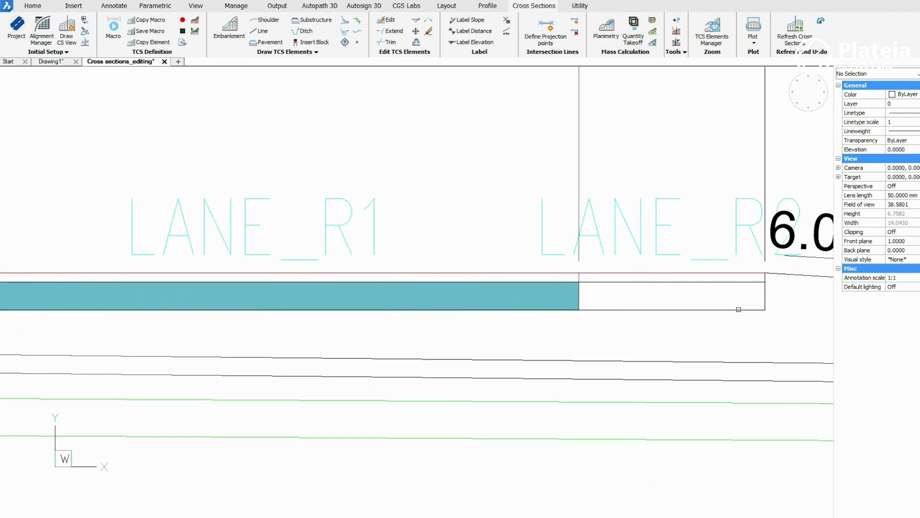
{"action": "scroll", "coordinate": [673, 291], "scroll_direction": "up", "scroll_amount": 3}
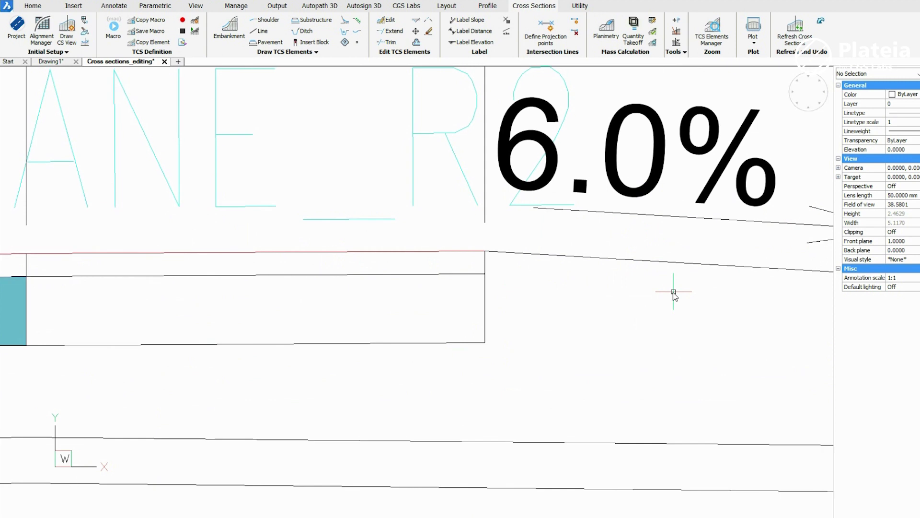
{"action": "scroll", "coordinate": [661, 298], "scroll_direction": "down", "scroll_amount": 3}
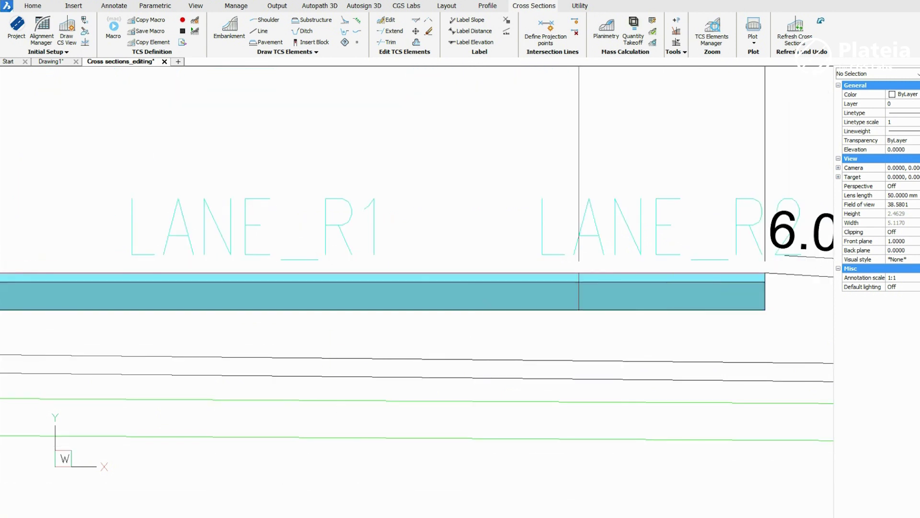
{"action": "scroll", "coordinate": [333, 343], "scroll_direction": "down", "scroll_amount": 2}
{"action": "scroll", "coordinate": [332, 343], "scroll_direction": "down", "scroll_amount": 4}
{"action": "middle_click_drag", "start_coordinate": [243, 417], "coordinate": [397, 335]}
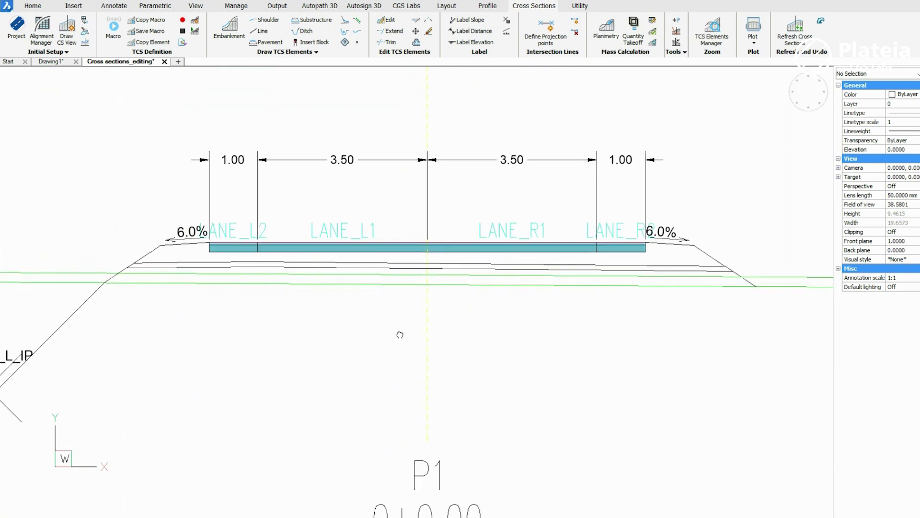
Step: Fill the layer beneath the binder course as a Base planimetry area
{"action": "left_click", "coordinate": [606, 28]}
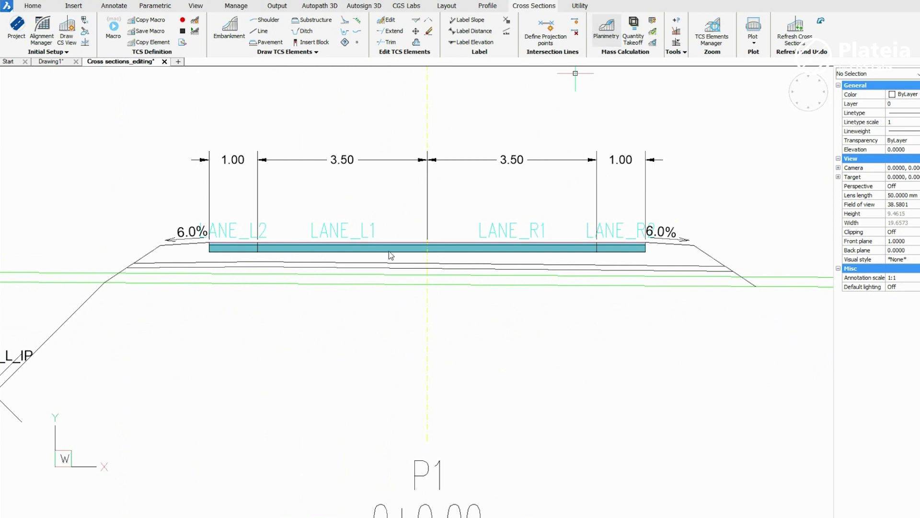
{"action": "left_click", "coordinate": [414, 284]}
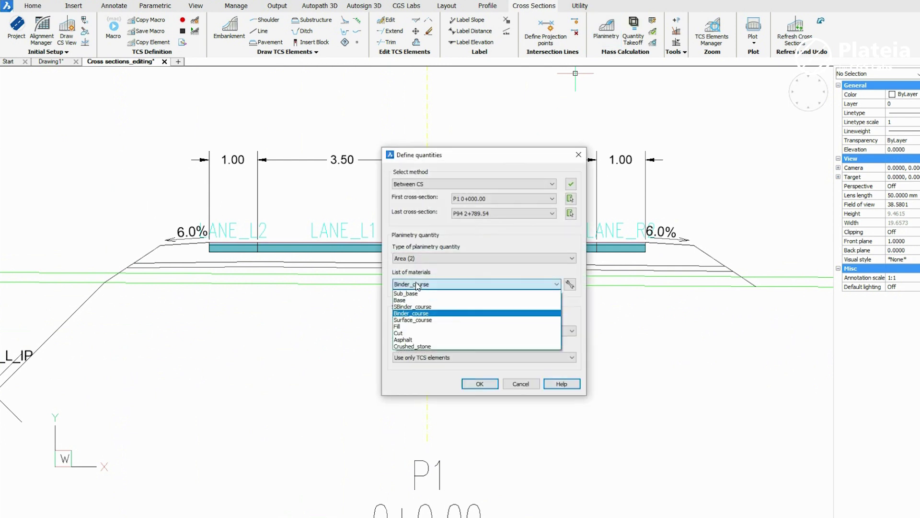
{"action": "left_click", "coordinate": [413, 296]}
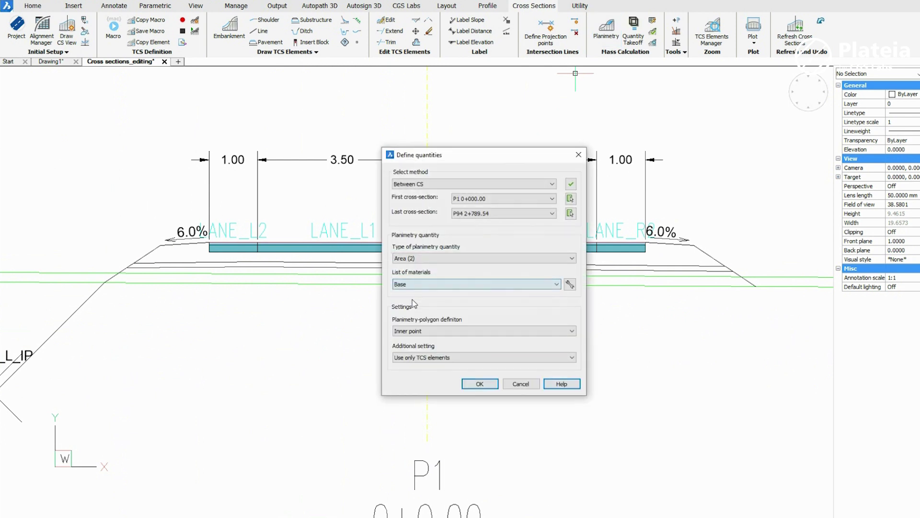
{"action": "left_click", "coordinate": [480, 383]}
{"action": "scroll", "coordinate": [391, 247], "scroll_direction": "up", "scroll_amount": 3}
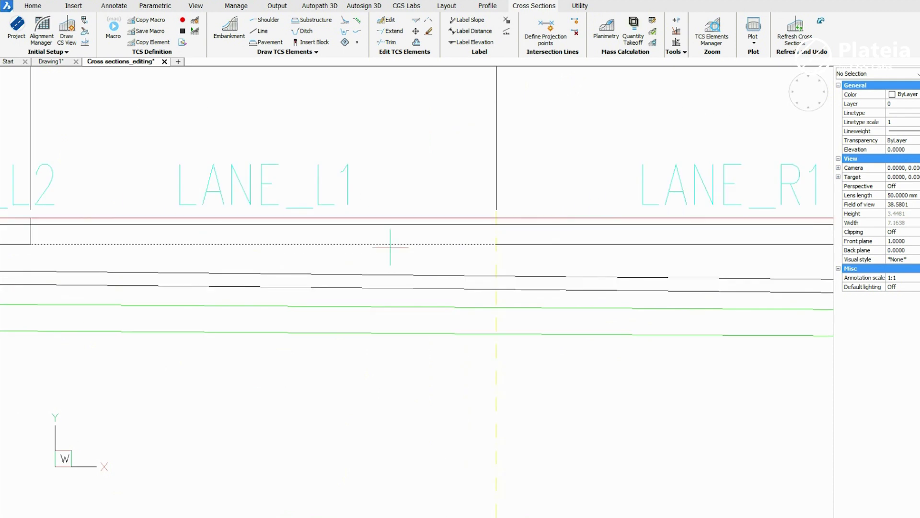
{"action": "scroll", "coordinate": [390, 254], "scroll_direction": "up", "scroll_amount": 3}
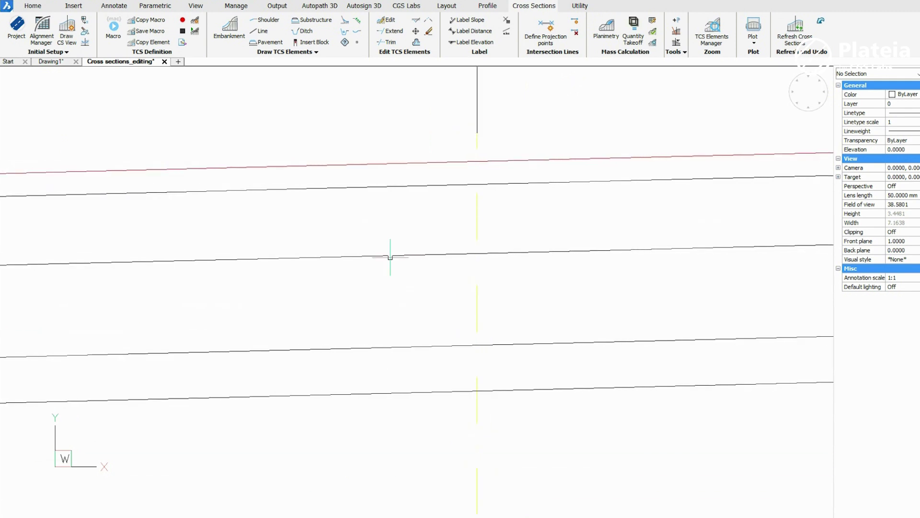
{"action": "scroll", "coordinate": [390, 259], "scroll_direction": "down", "scroll_amount": 3}
{"action": "scroll", "coordinate": [390, 257], "scroll_direction": "down", "scroll_amount": 2}
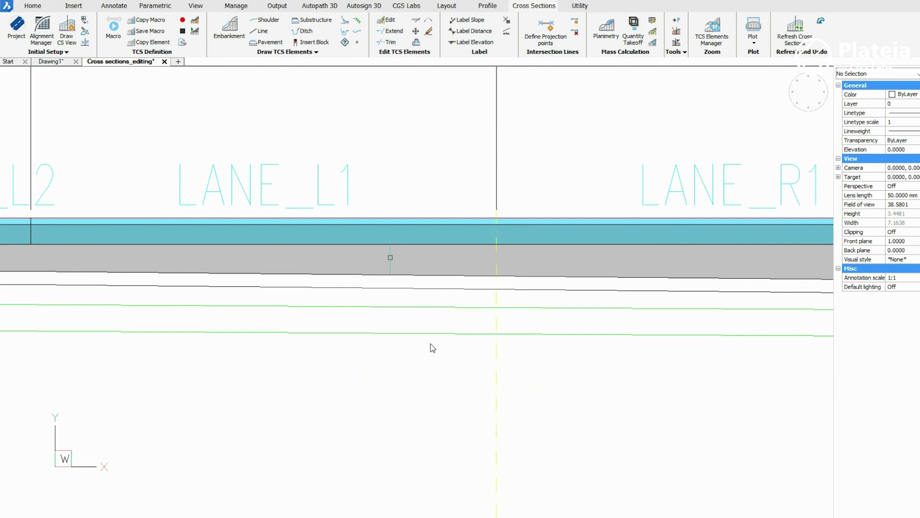
{"action": "scroll", "coordinate": [354, 409], "scroll_direction": "down", "scroll_amount": 2}
{"action": "left_click", "coordinate": [607, 30]}
{"action": "left_click", "coordinate": [425, 284]}
Step: Choose Sub_base and fill the orange sub-base band beneath the Base layer
{"action": "left_click", "coordinate": [422, 296]}
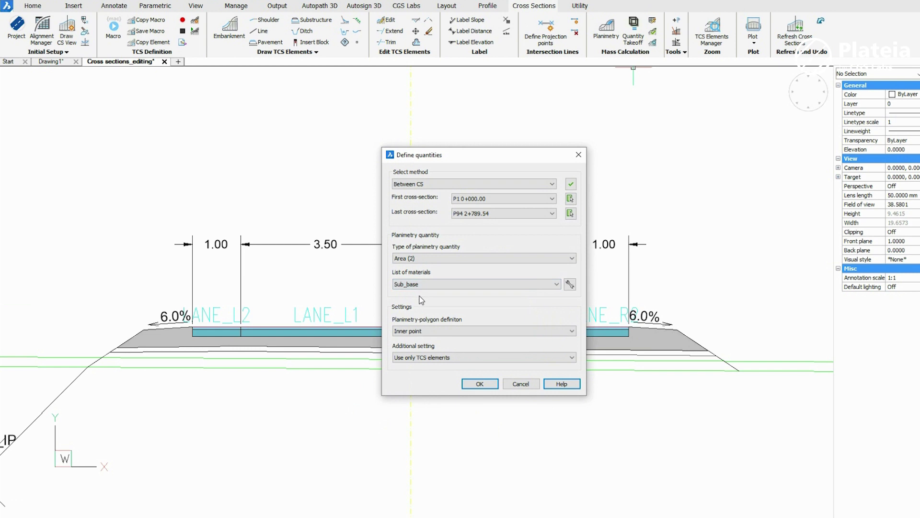
{"action": "left_click", "coordinate": [479, 384]}
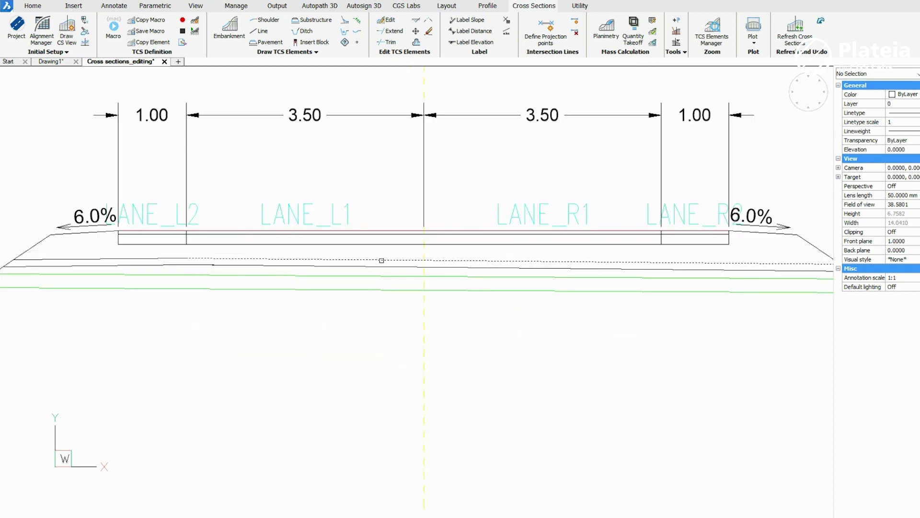
{"action": "scroll", "coordinate": [381, 260], "scroll_direction": "up", "scroll_amount": 5}
{"action": "scroll", "coordinate": [374, 271], "scroll_direction": "down", "scroll_amount": 3}
{"action": "left_click", "coordinate": [386, 278]}
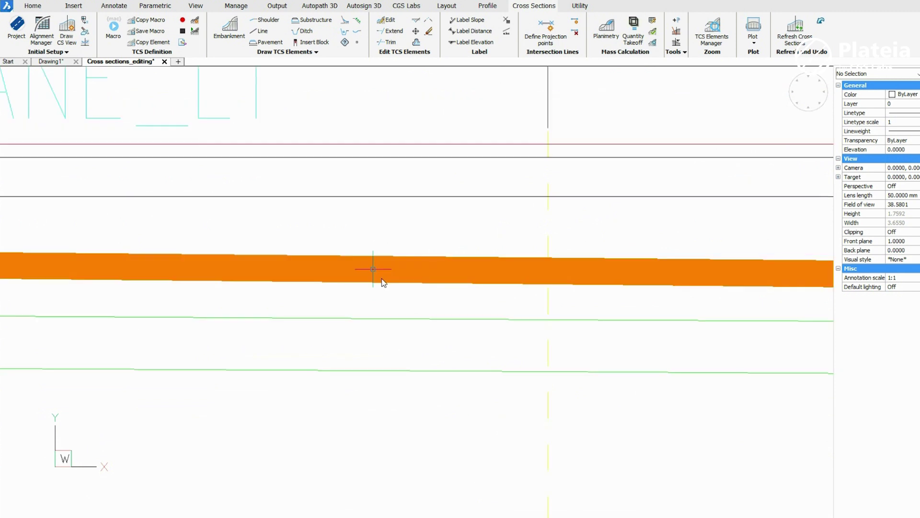
{"action": "left_click", "coordinate": [606, 33]}
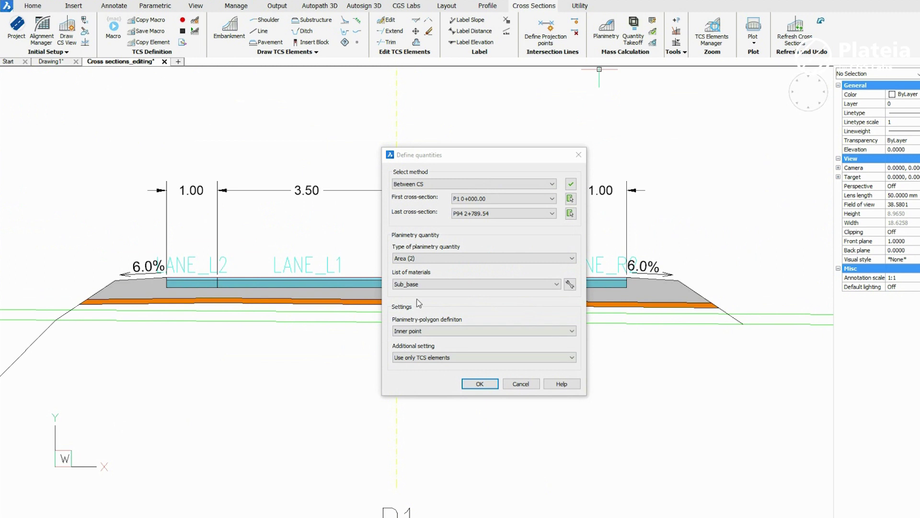
Step: Add a Fill area between two polylines, above the reference polyline, and pick its region
{"action": "left_click", "coordinate": [419, 285]}
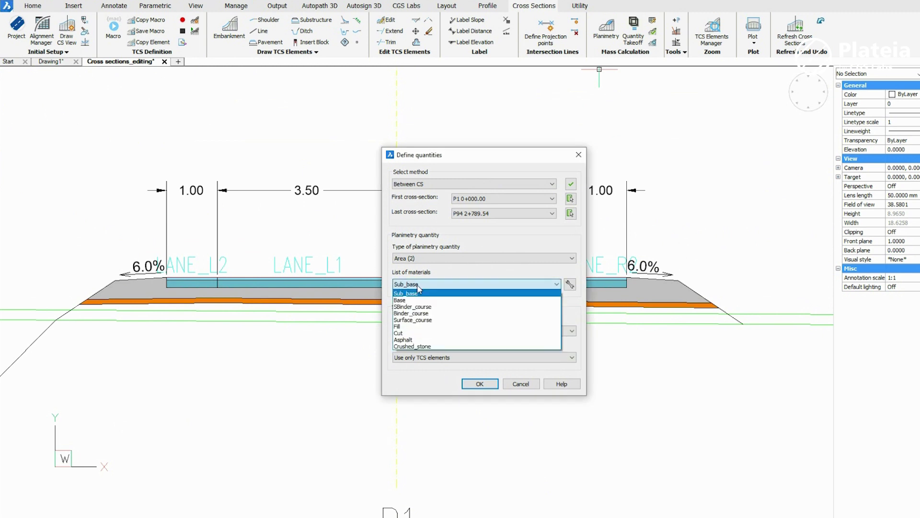
{"action": "left_click", "coordinate": [408, 328]}
{"action": "left_click", "coordinate": [410, 331]}
{"action": "left_click", "coordinate": [411, 344]}
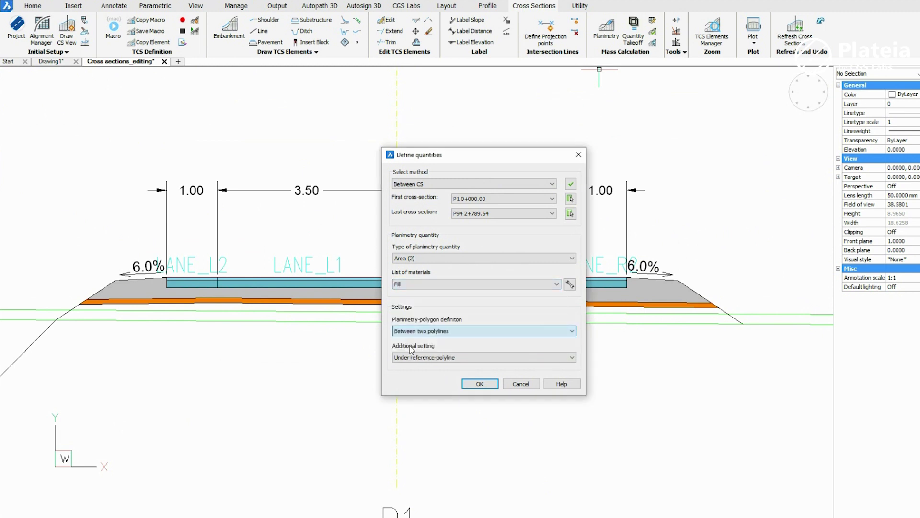
{"action": "left_click", "coordinate": [408, 358]}
{"action": "left_click", "coordinate": [403, 374]}
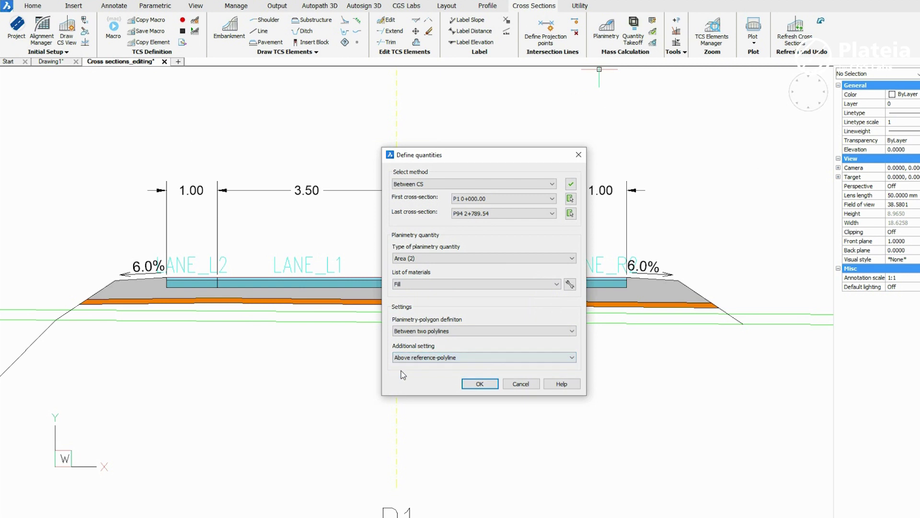
{"action": "left_click", "coordinate": [479, 383]}
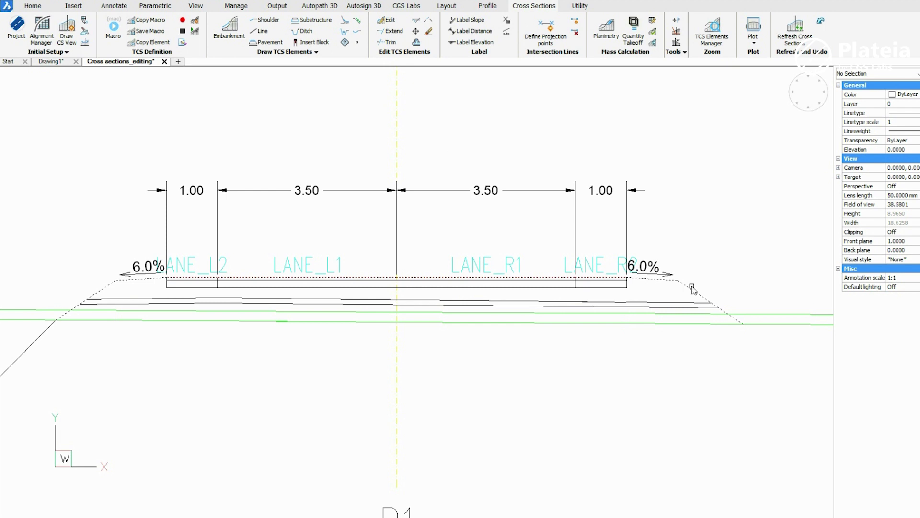
{"action": "left_click", "coordinate": [691, 287]}
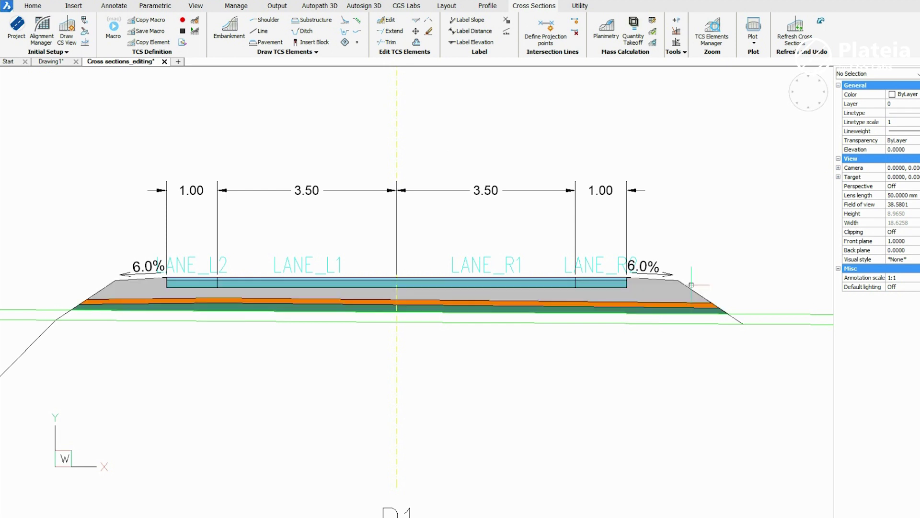
{"action": "left_click", "coordinate": [606, 28]}
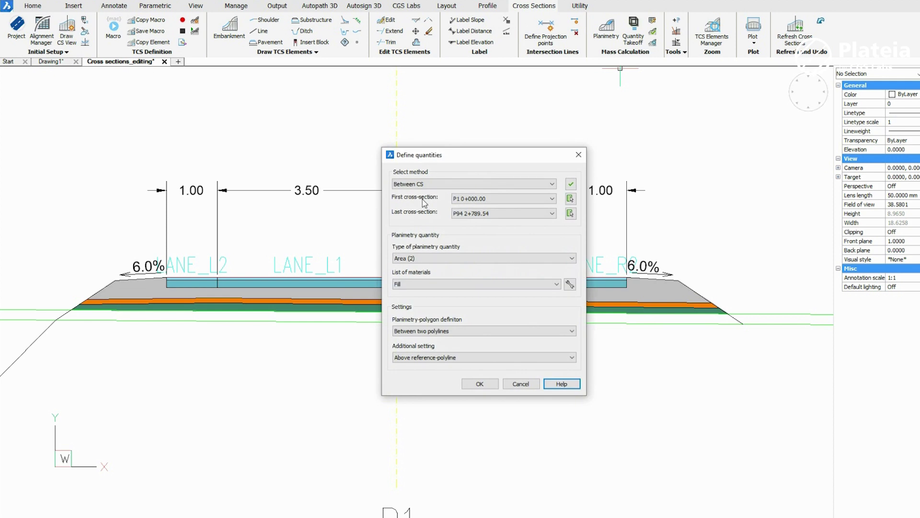
Step: Add a Cut area under the reference polyline and fill the left ditch of P1
{"action": "left_click", "coordinate": [440, 285]}
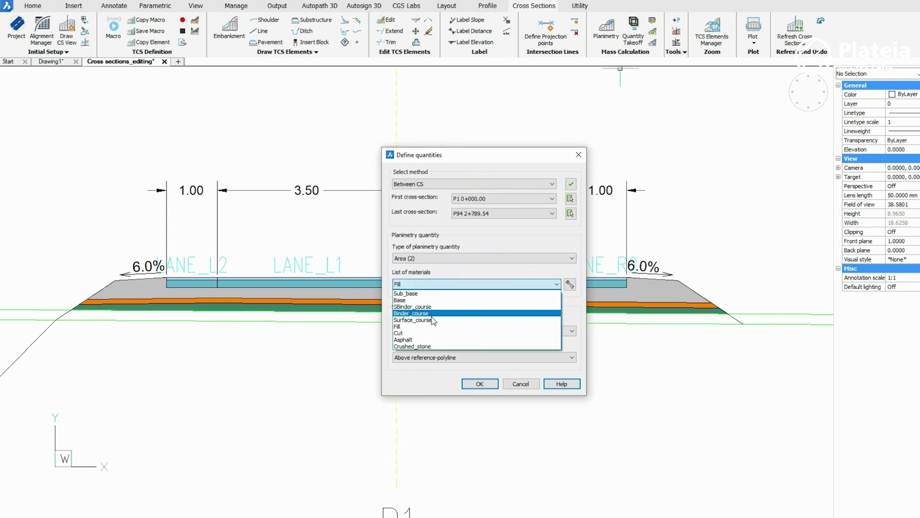
{"action": "left_click", "coordinate": [424, 332]}
{"action": "left_click", "coordinate": [424, 357]}
{"action": "left_click", "coordinate": [413, 366]}
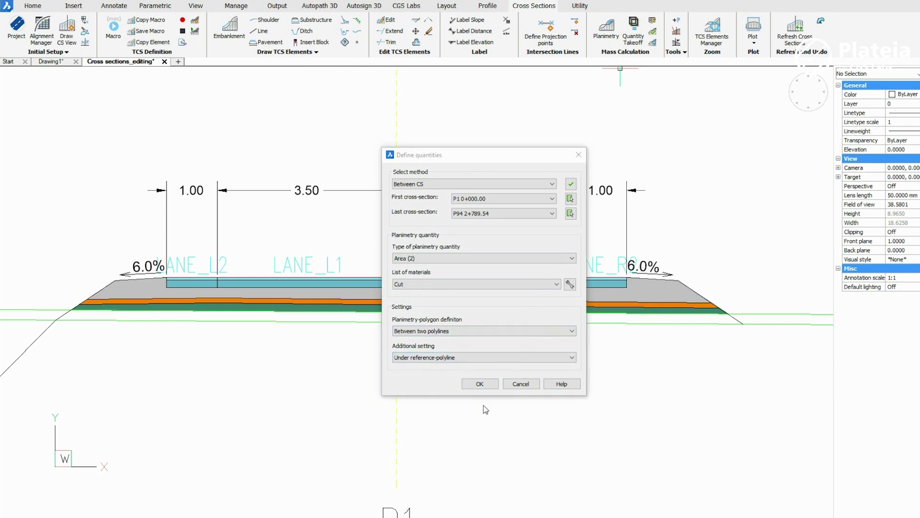
{"action": "left_click", "coordinate": [484, 384]}
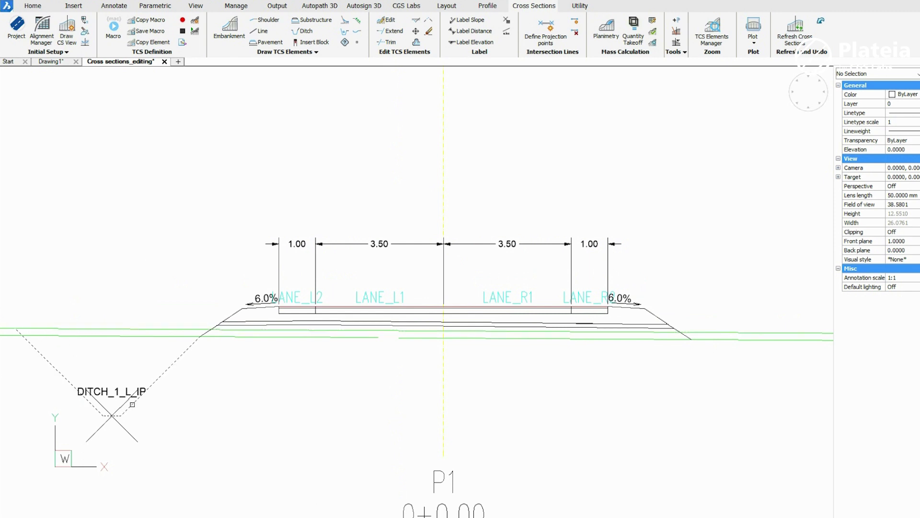
{"action": "left_click", "coordinate": [207, 334]}
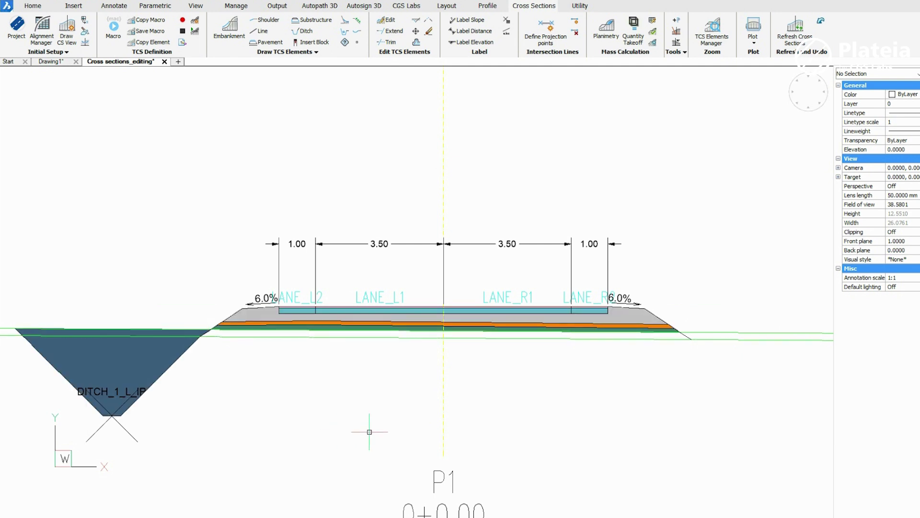
Step: Run Quantity Takeoff for P1–P94, inserting section and summary quantities, not saving to file
{"action": "left_click", "coordinate": [634, 28]}
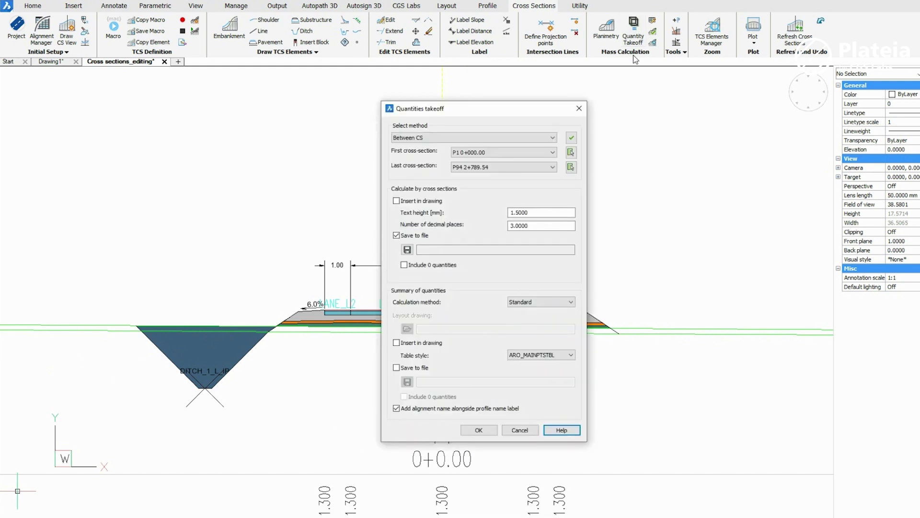
{"action": "left_click", "coordinate": [571, 138]}
{"action": "left_click", "coordinate": [396, 201]}
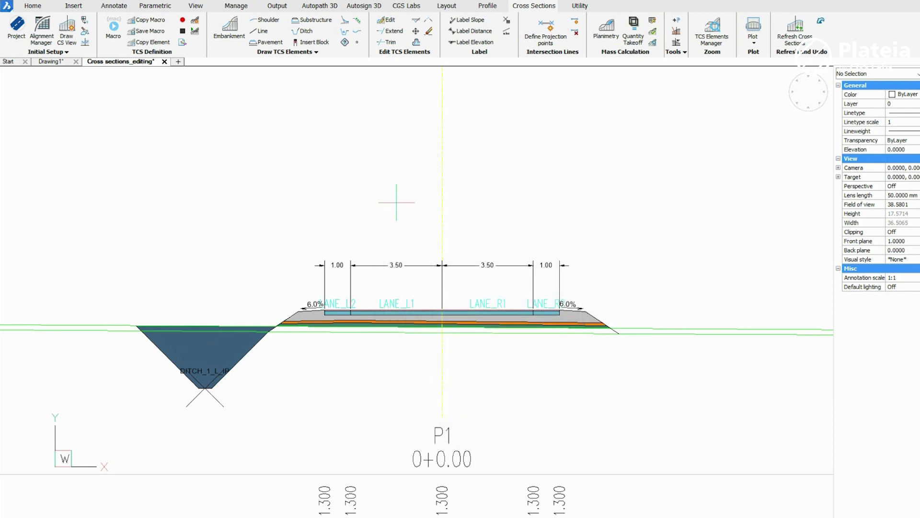
{"action": "left_click", "coordinate": [453, 187]}
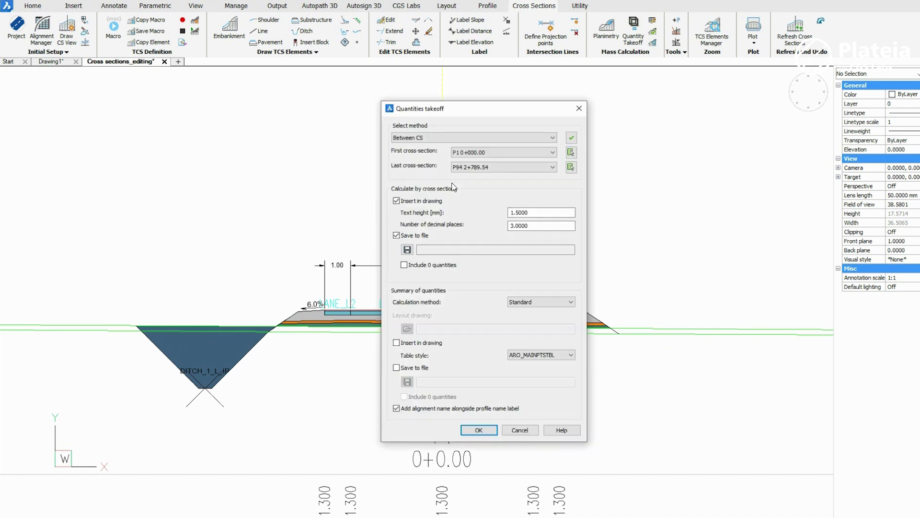
{"action": "left_click", "coordinate": [396, 235]}
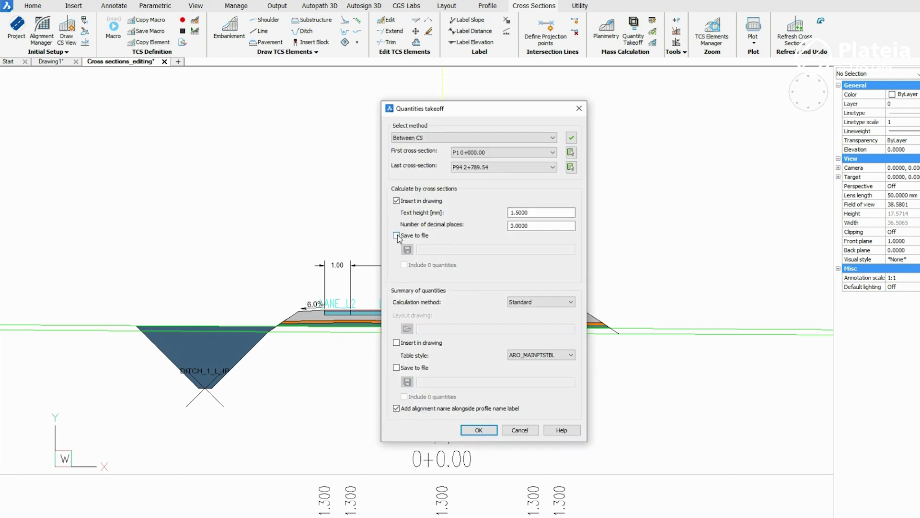
{"action": "left_click", "coordinate": [396, 343]}
{"action": "scroll", "coordinate": [396, 345], "scroll_direction": "down", "scroll_amount": 8}
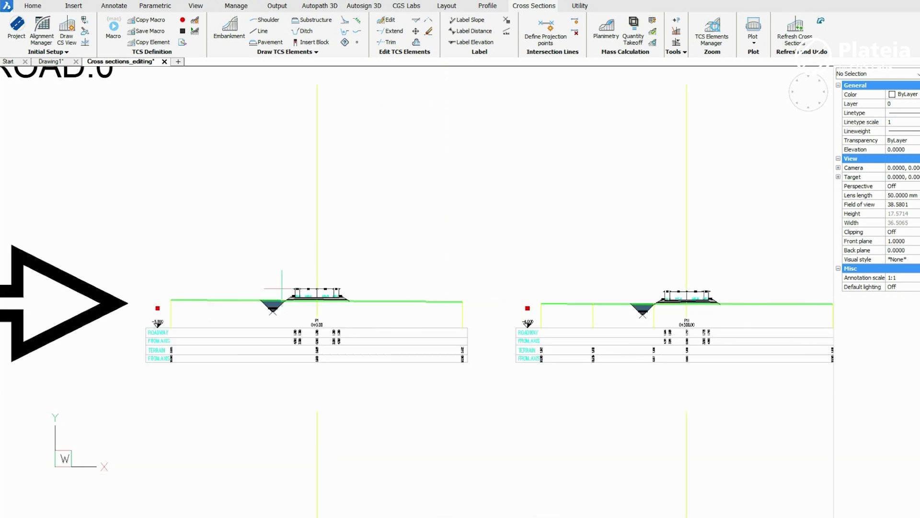
{"action": "left_click", "coordinate": [544, 372]}
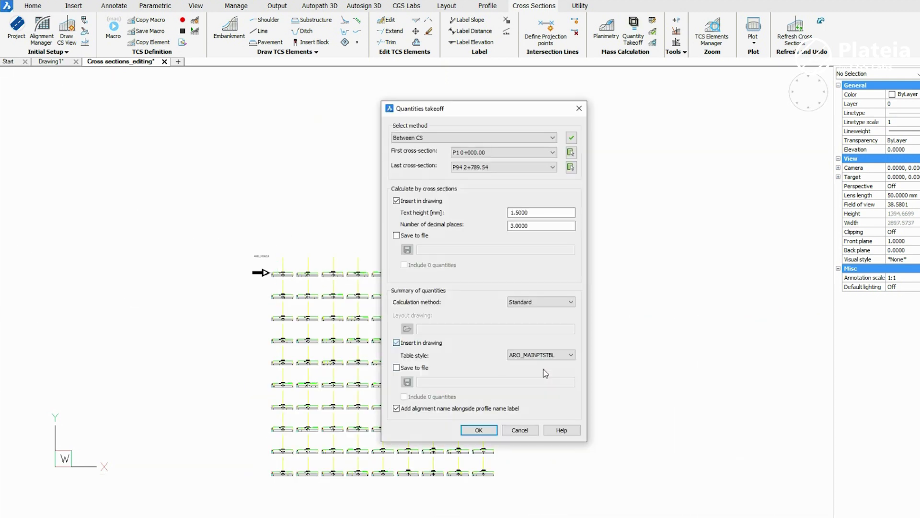
{"action": "left_click", "coordinate": [481, 430]}
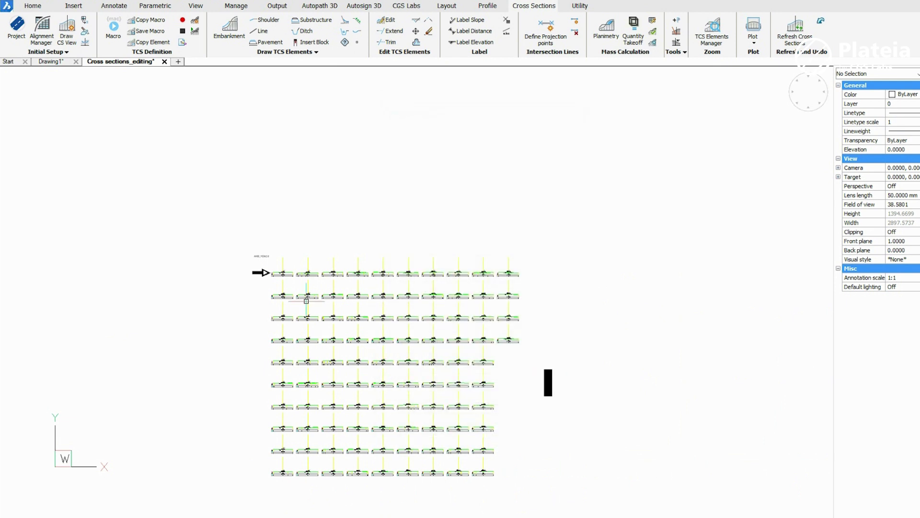
{"action": "scroll", "coordinate": [289, 274], "scroll_direction": "up", "scroll_amount": 12}
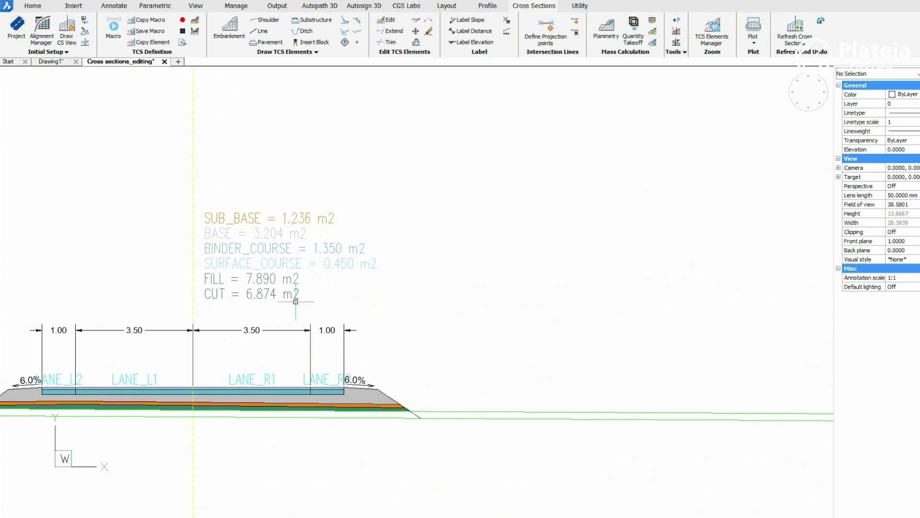
{"action": "scroll", "coordinate": [282, 246], "scroll_direction": "down", "scroll_amount": 6}
{"action": "scroll", "coordinate": [283, 246], "scroll_direction": "down", "scroll_amount": 5}
{"action": "scroll", "coordinate": [281, 482], "scroll_direction": "up", "scroll_amount": 6}
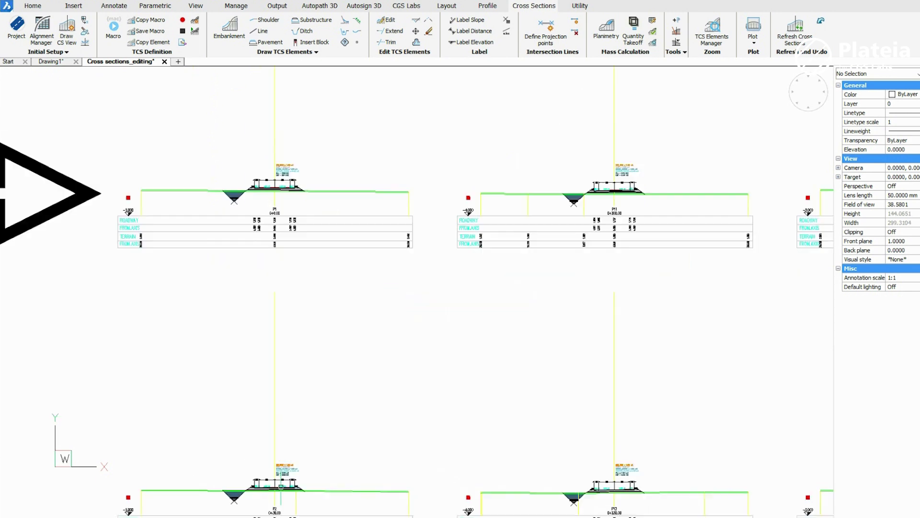
{"action": "scroll", "coordinate": [281, 489], "scroll_direction": "up", "scroll_amount": 2}
{"action": "scroll", "coordinate": [296, 267], "scroll_direction": "down", "scroll_amount": 4}
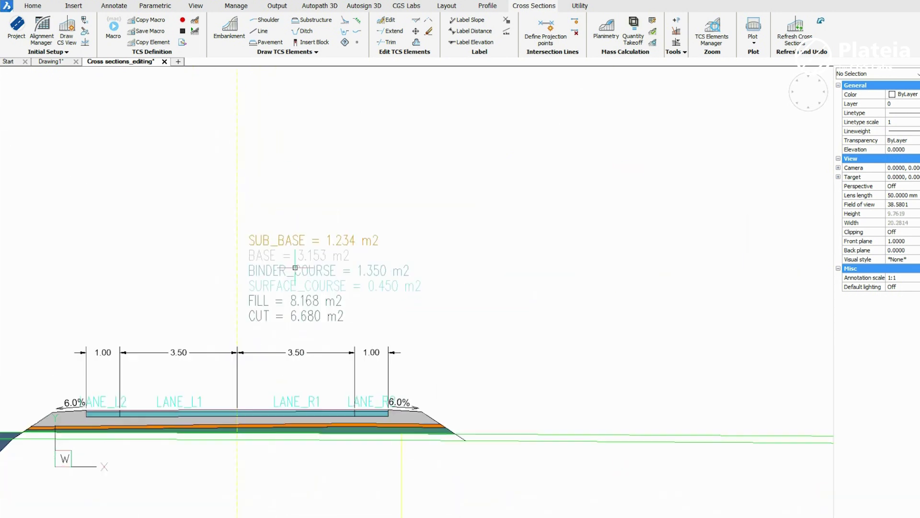